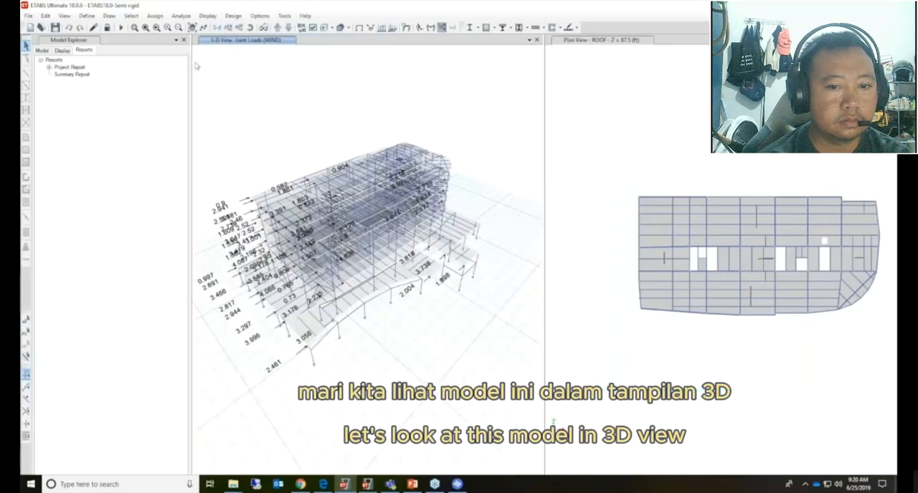
Unlock the model, accepting deletion of the analysis results, and show the undeformed shape in the 3-D view
click(107, 27)
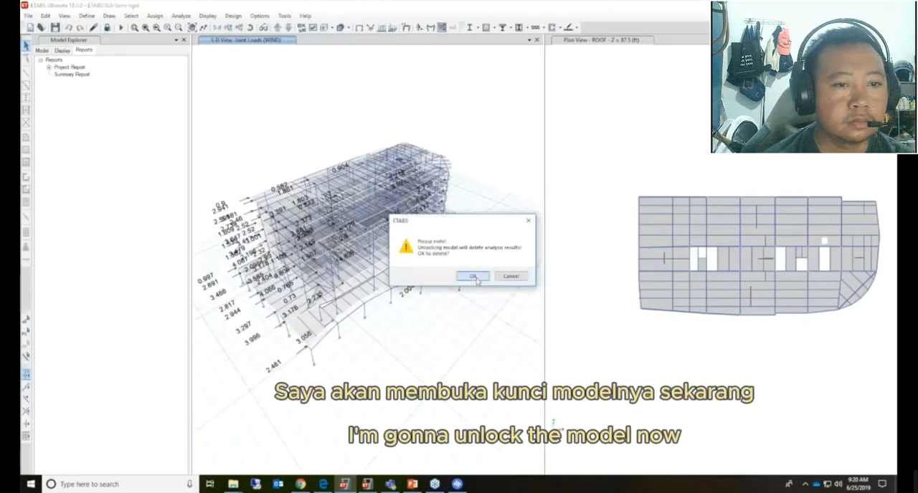
click(475, 277)
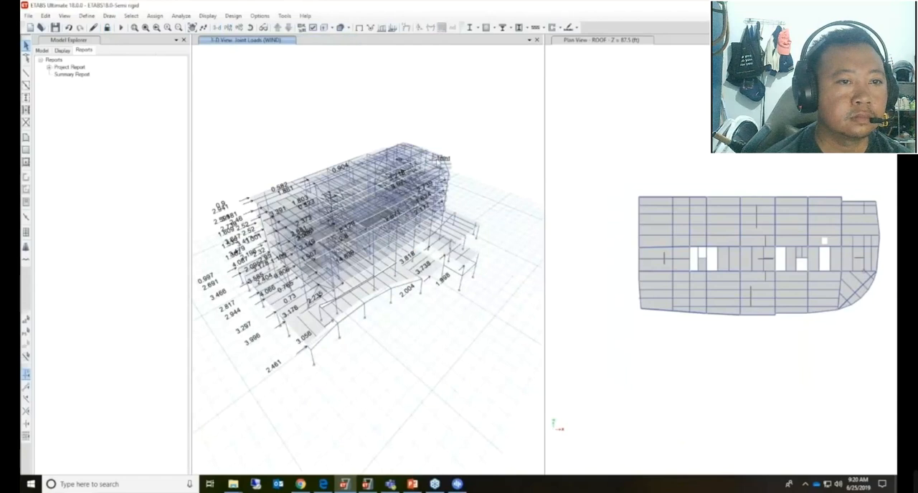
click(359, 27)
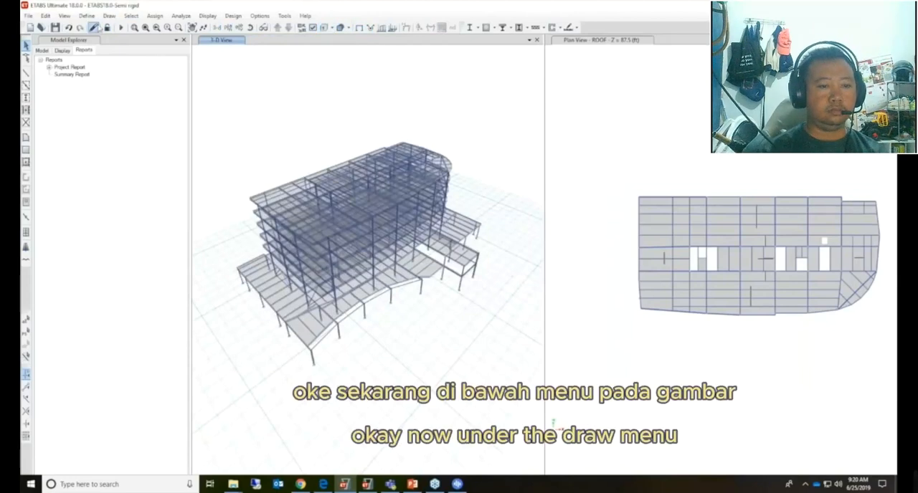
Auto draw cladding on the whole structure with the Use Floors option
click(108, 15)
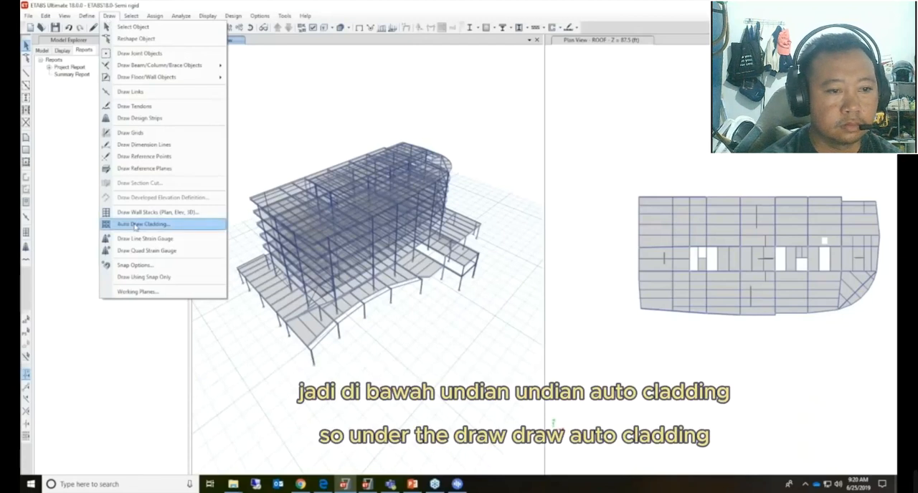
click(137, 223)
click(432, 212)
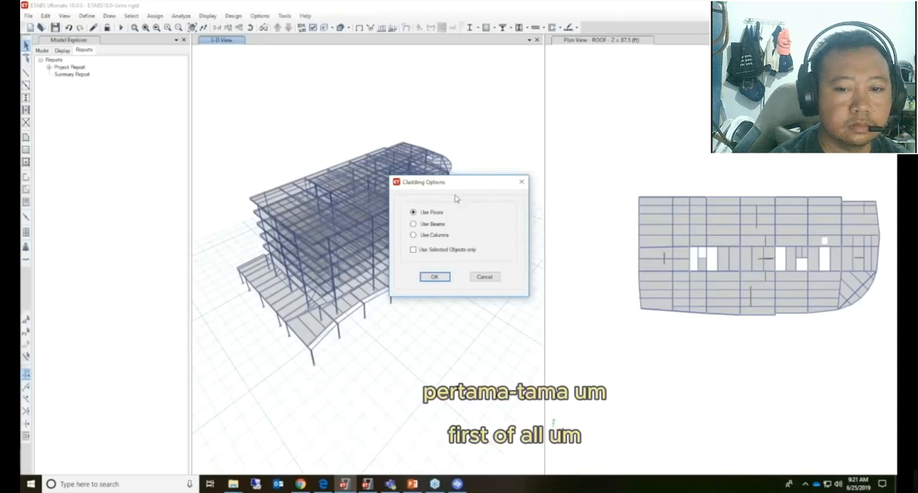
drag(453, 185, 516, 99)
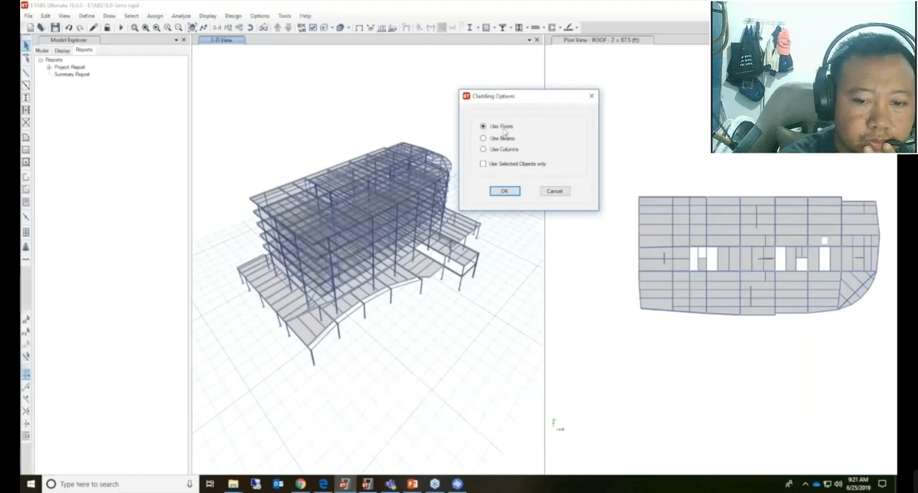
click(507, 190)
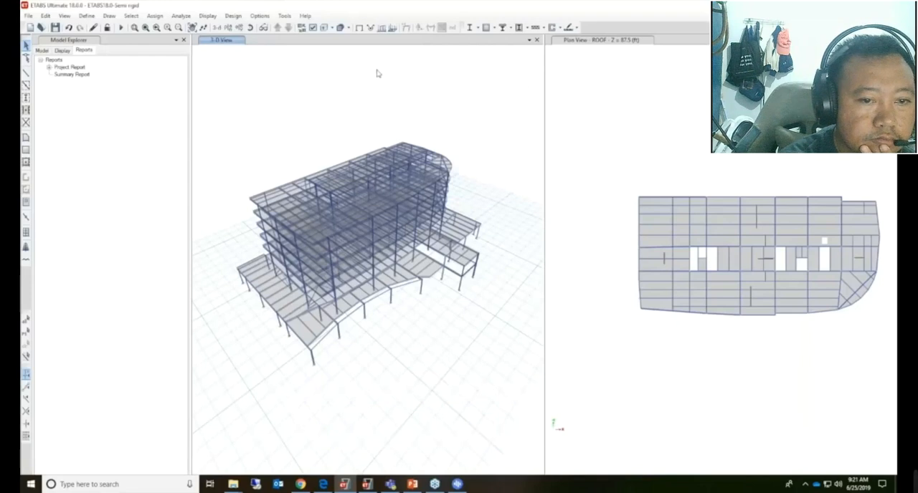
Show the 3-D view extruded and rotate the building to examine the cladding on its facades
click(325, 29)
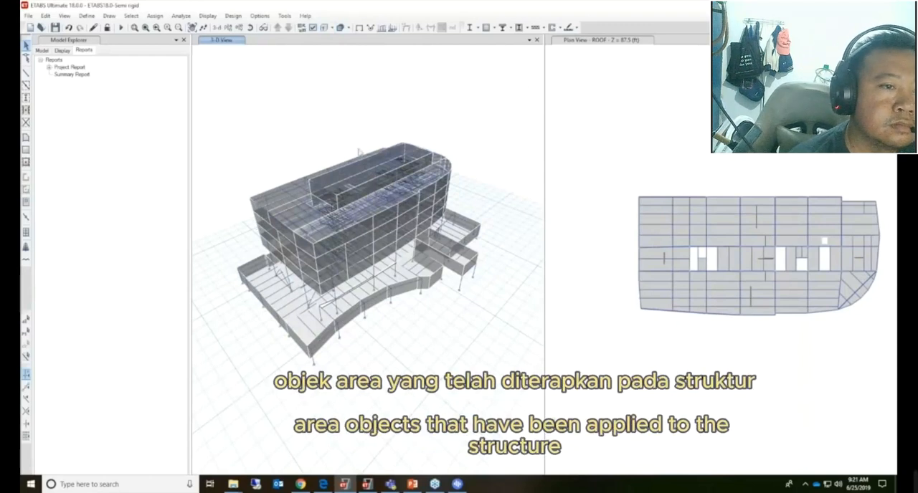
shift+middle_drag(329, 253, 375, 247)
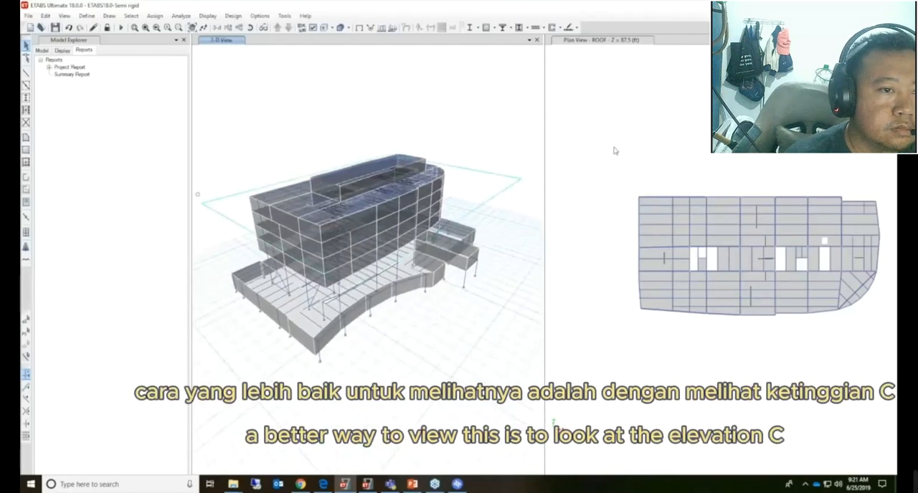
mouse_move(119, 246)
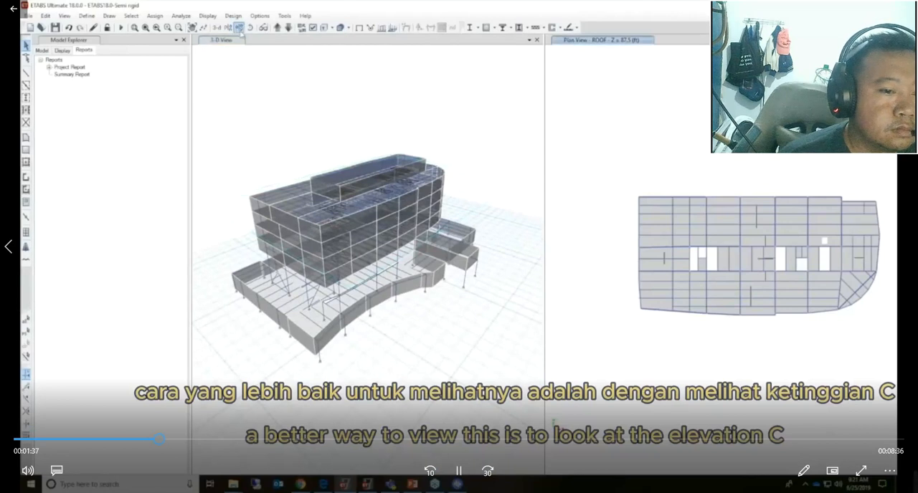
click(460, 466)
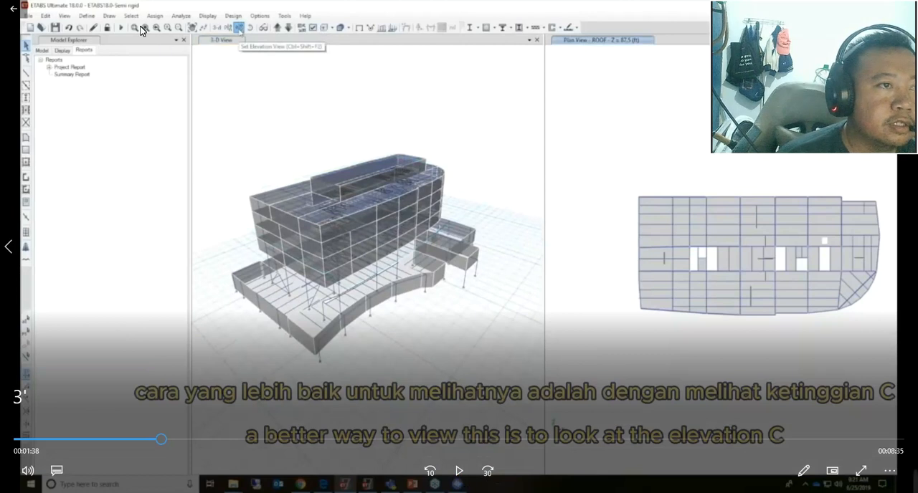
click(458, 471)
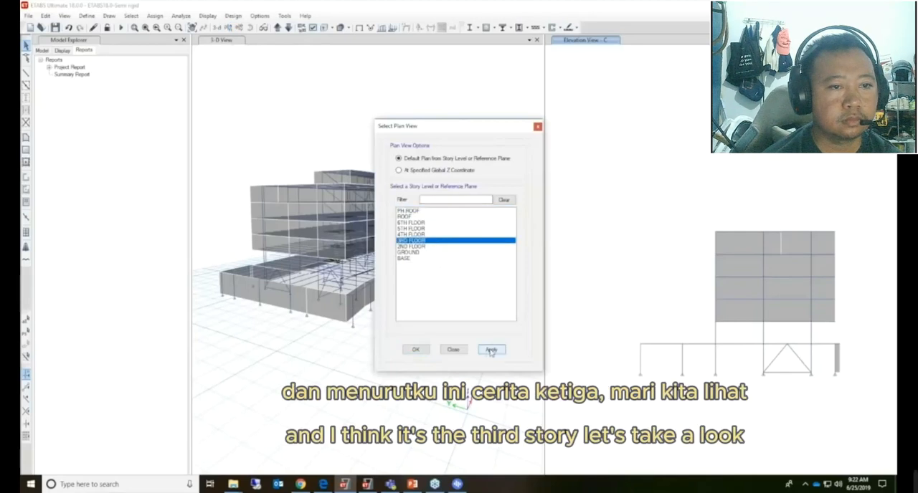
Display the 3RD FLOOR plan view, checking the story above and returning to the 3RD FLOOR
drag(457, 130, 46, 48)
click(389, 90)
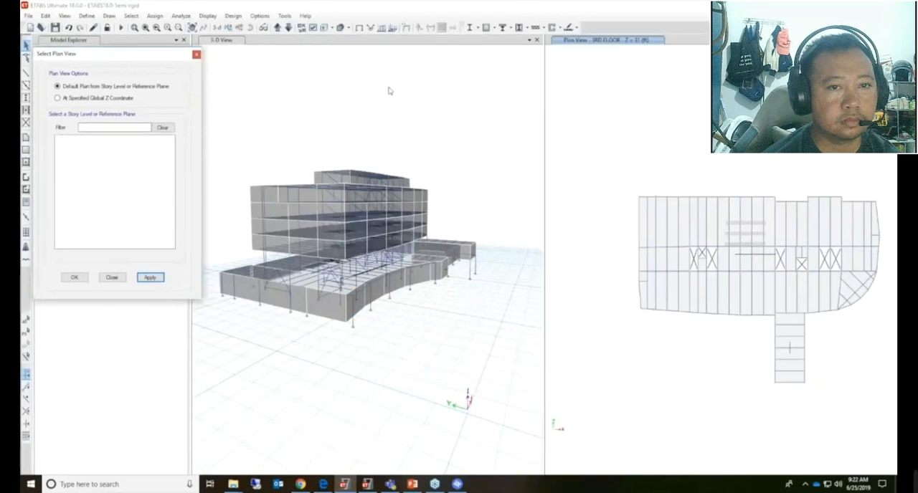
drag(139, 53, 79, 59)
click(276, 28)
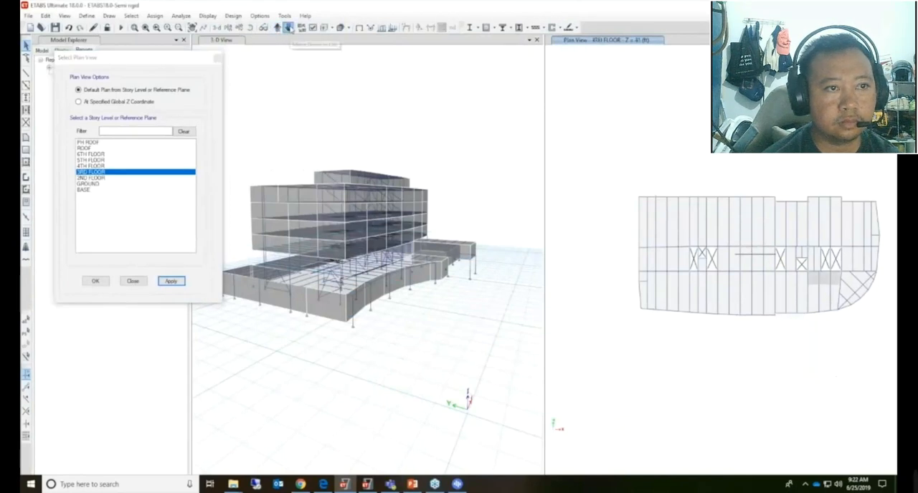
click(288, 28)
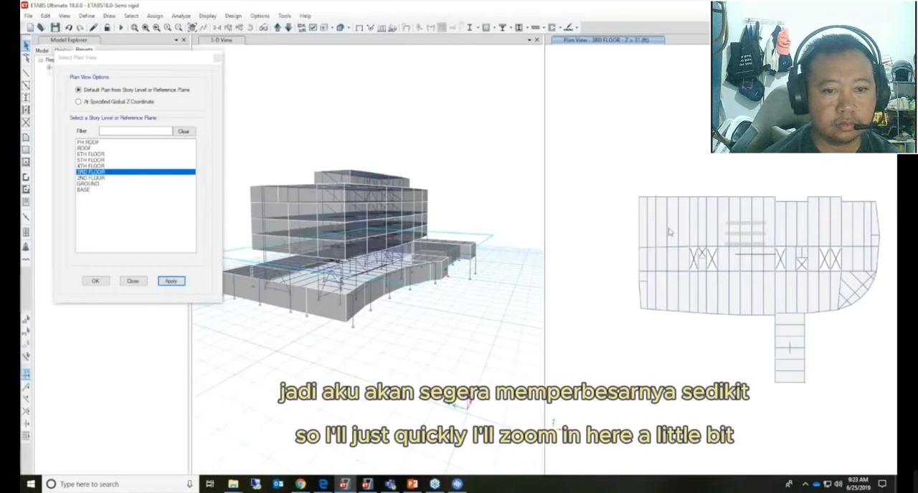
Select the 3RD FLOOR perimeter joints along the upper, left and lower slab edges and the near side of the projecting wing
scroll(669, 231, up, 3)
scroll(633, 189, down, 3)
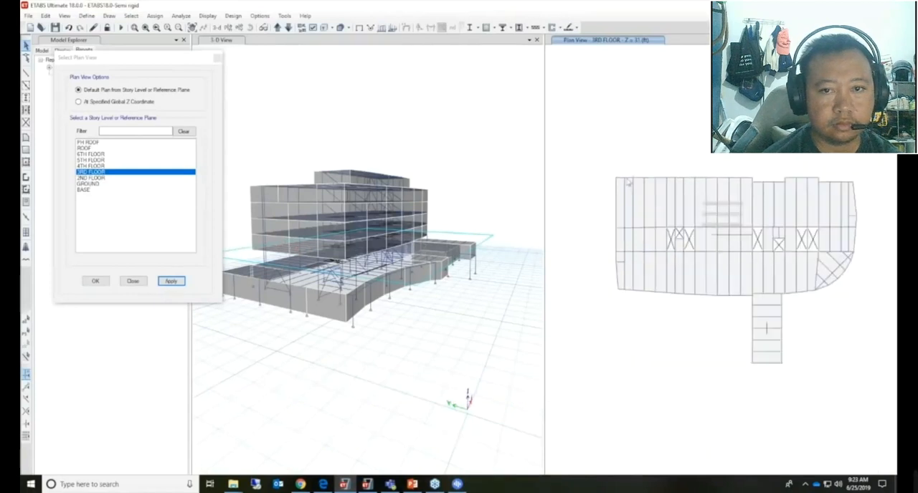
drag(607, 159, 859, 192)
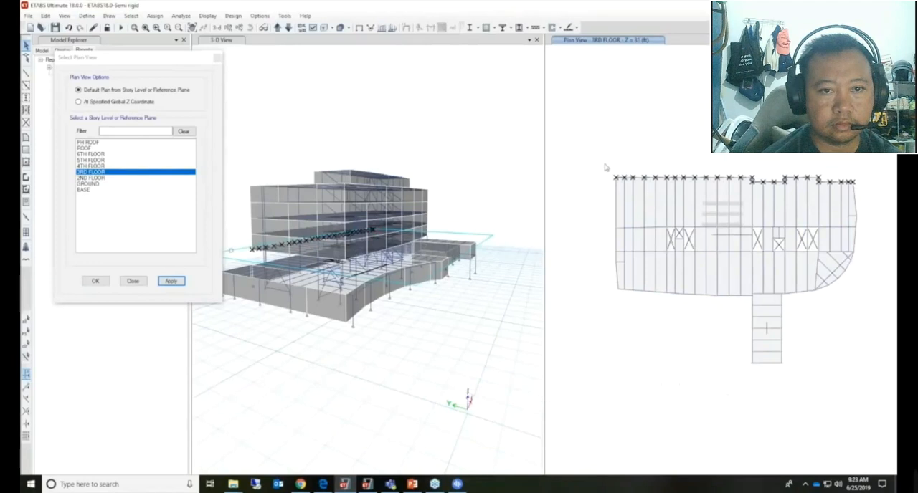
drag(610, 164, 746, 319)
drag(745, 289, 792, 372)
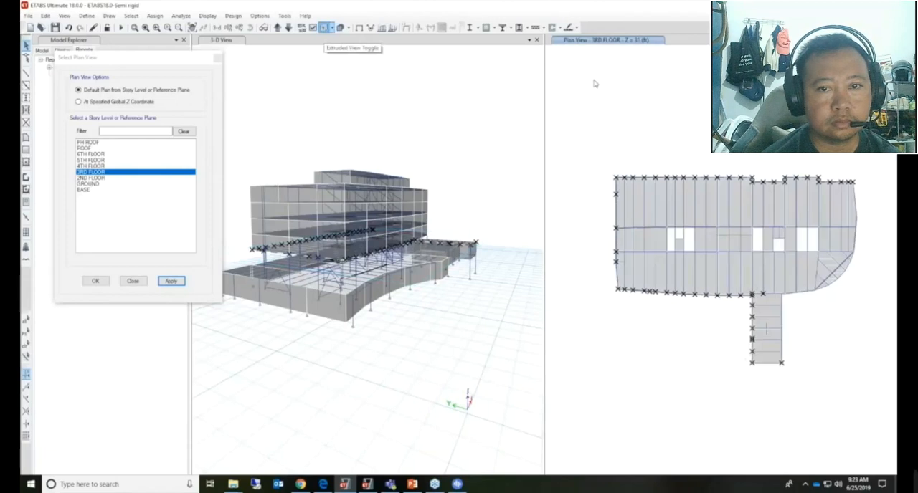
Add the remaining perimeter joints around the projecting wing and the curved slab edge to the 3RD FLOOR selection
click(134, 28)
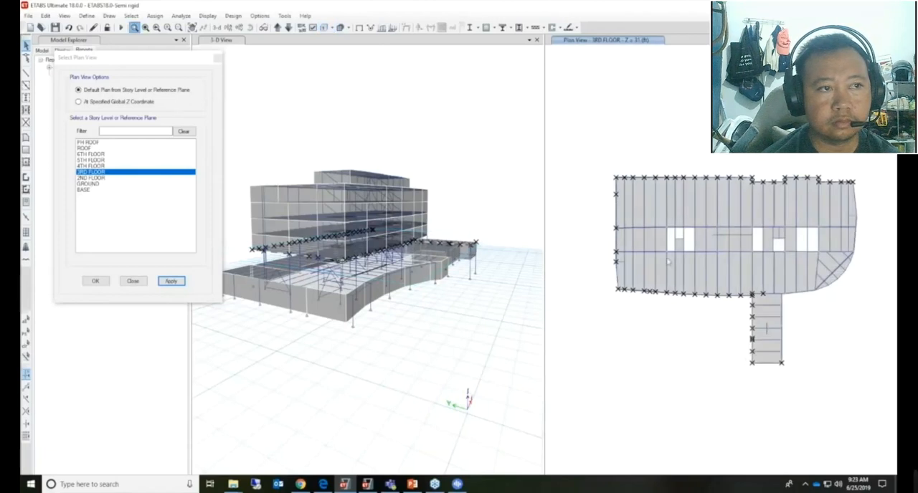
click(706, 247)
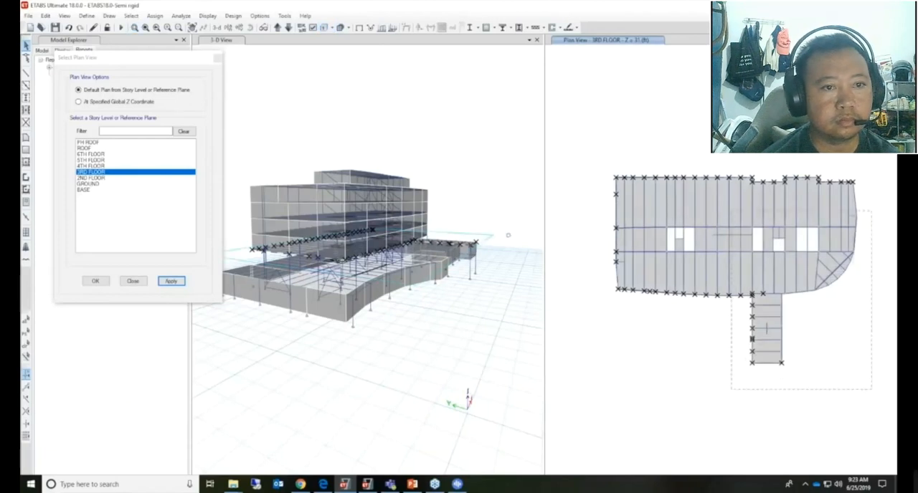
scroll(661, 265, up, 3)
drag(685, 357, 690, 451)
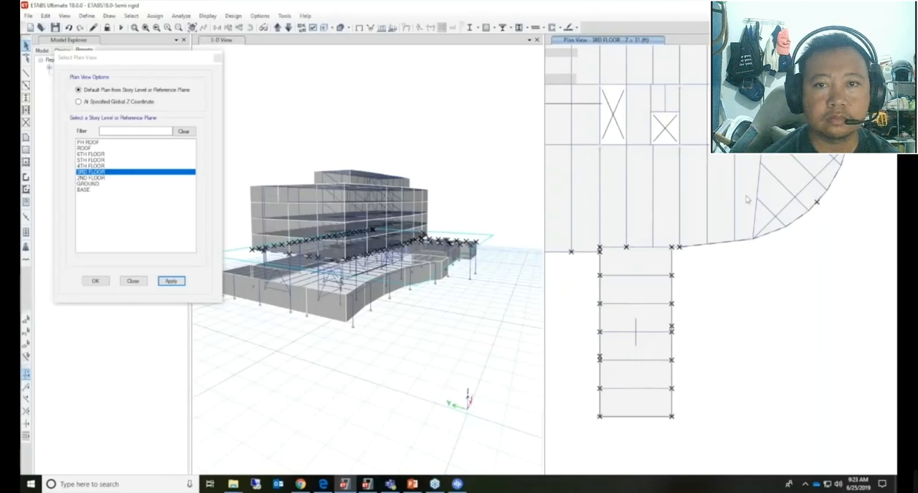
scroll(816, 200, down, 3)
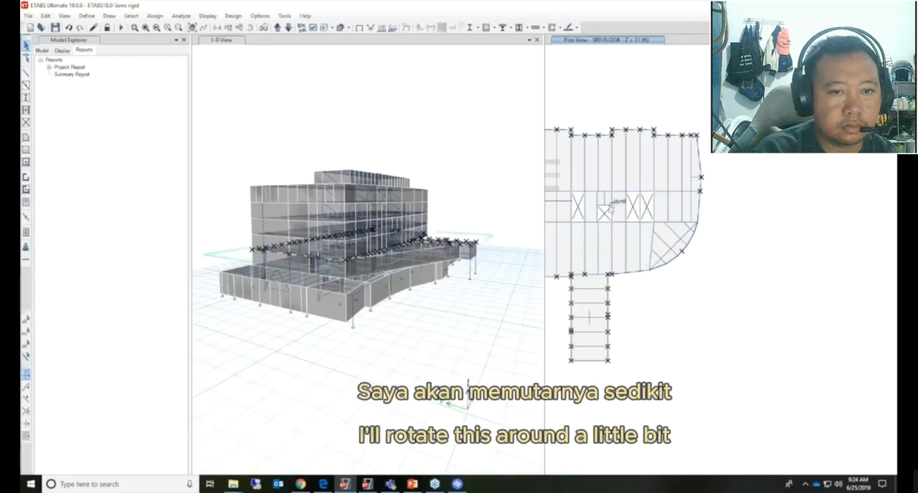
Clear the joint selection and examine the 3-D model from several angles with the extruded display off and back on
click(400, 117)
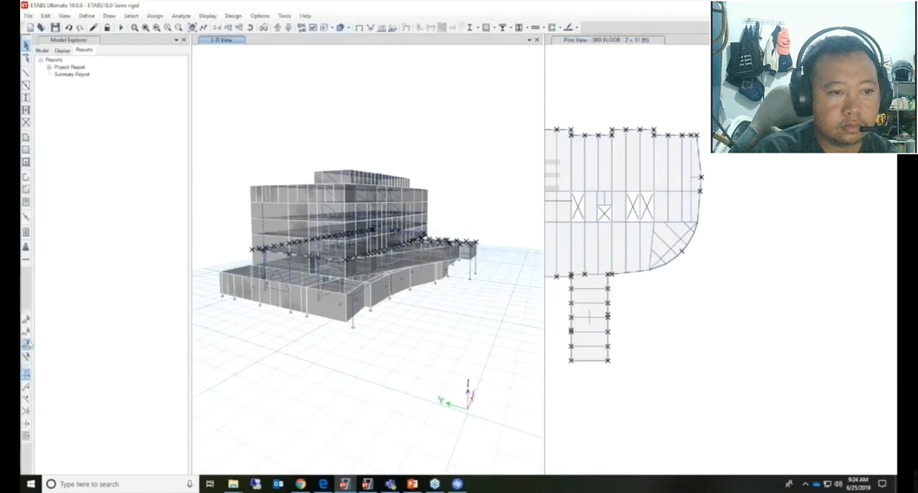
click(26, 344)
click(324, 28)
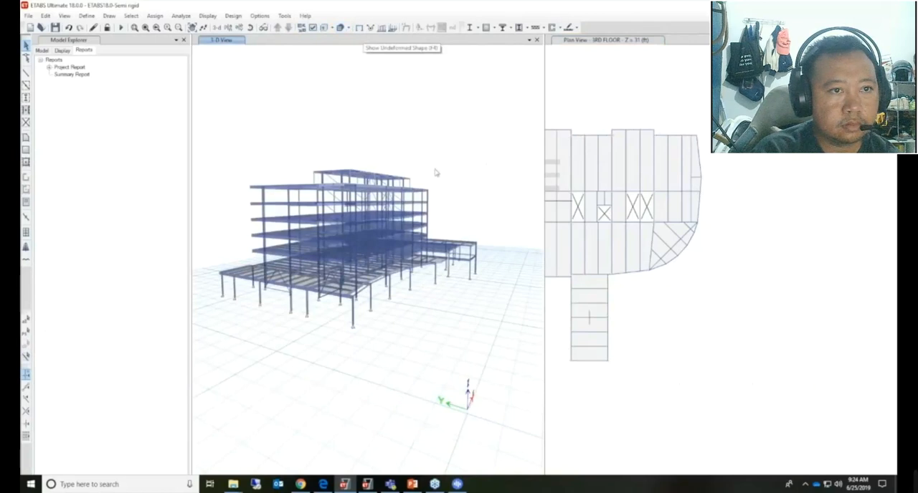
shift+middle_drag(448, 164, 374, 208)
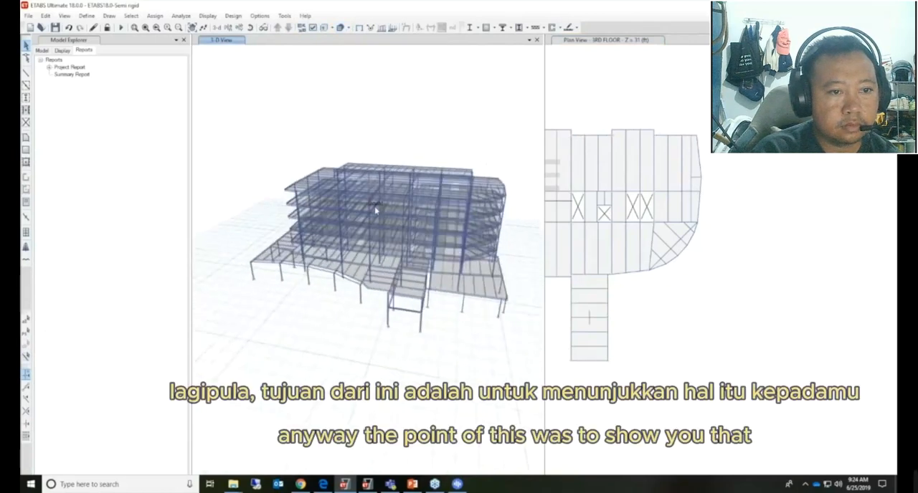
shift+middle_drag(480, 188, 535, 243)
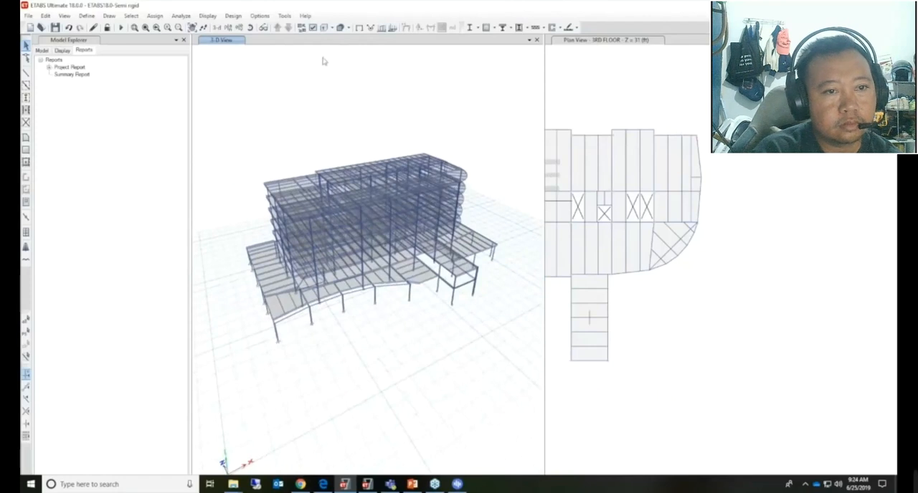
click(324, 27)
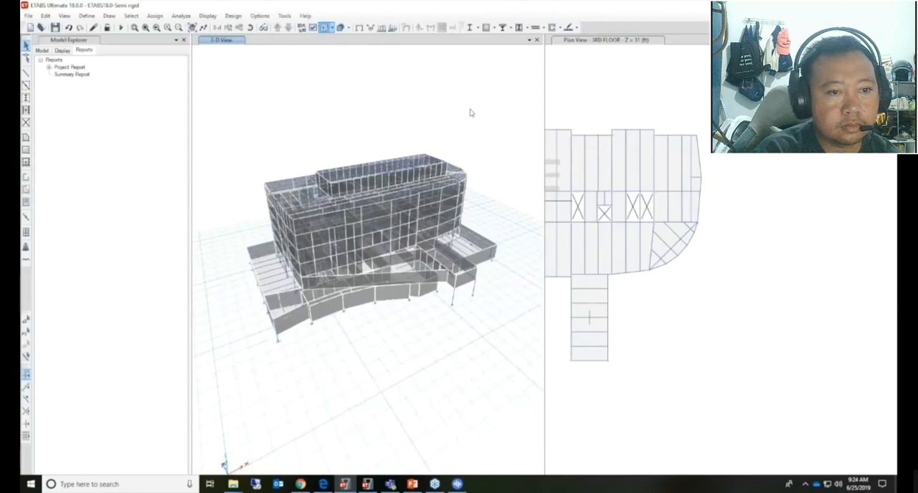
middle_drag(485, 192, 422, 149)
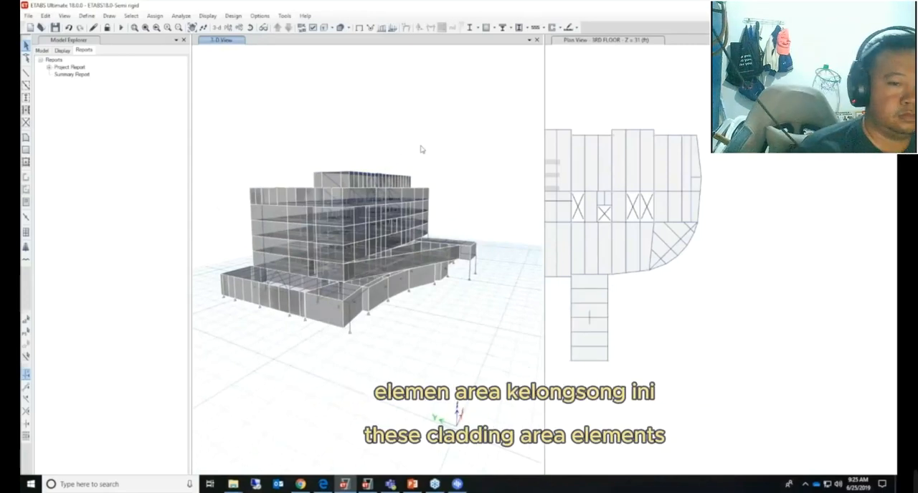
Replace the 3RD FLOOR plan view with the elevation at grid line C
scroll(706, 210, up, 2)
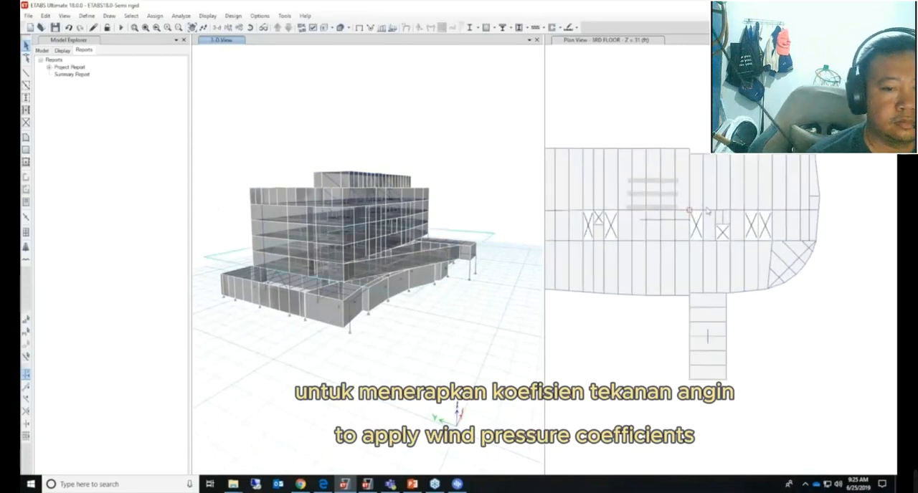
middle_drag(707, 211, 747, 210)
click(661, 108)
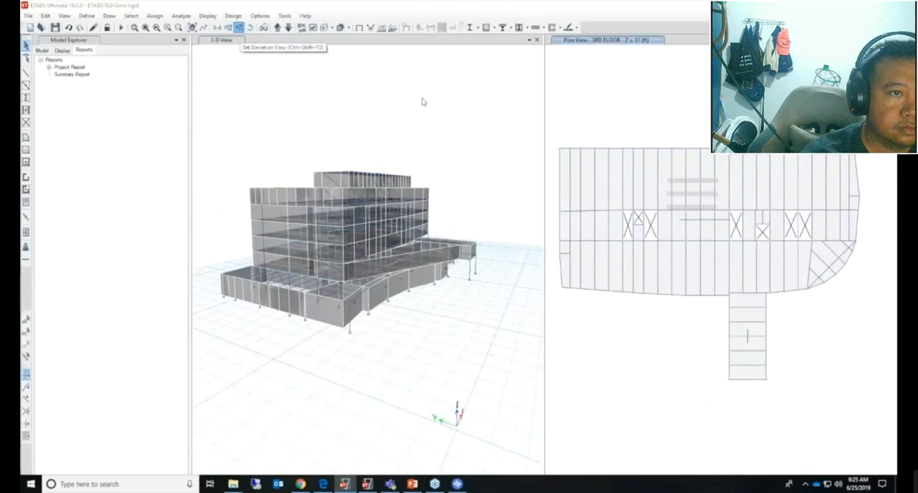
click(377, 203)
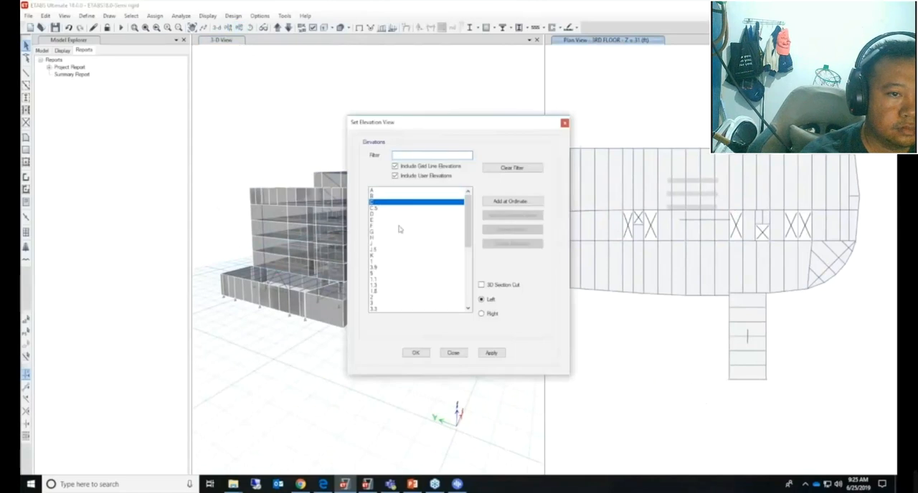
click(492, 353)
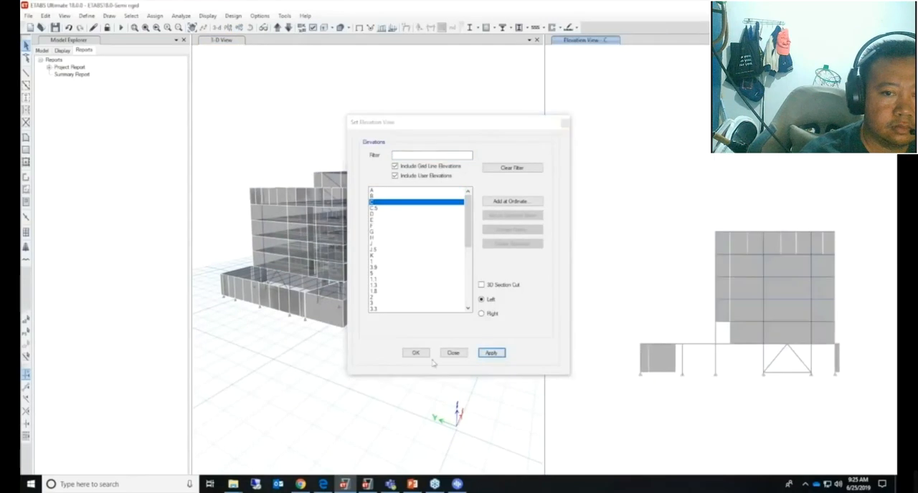
click(454, 353)
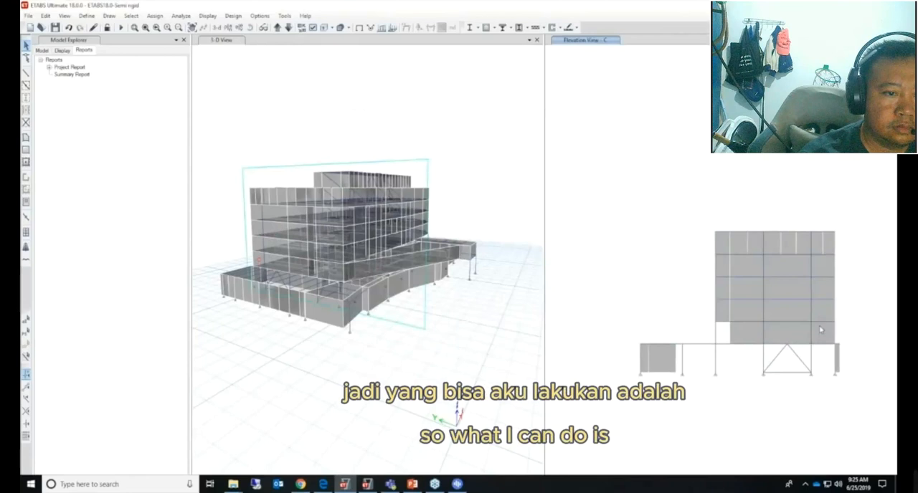
Select the cladding areas in the grid line C elevation and open the shell load assignment for wind pressure coefficients
click(745, 249)
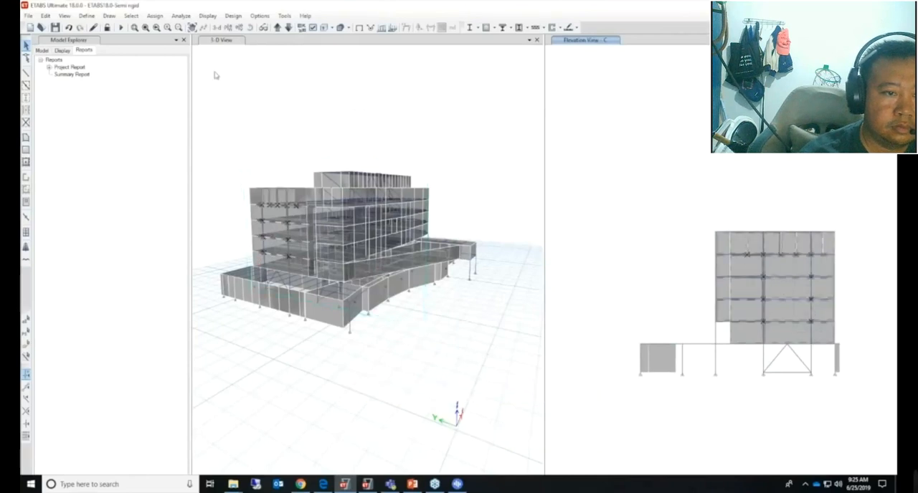
click(153, 16)
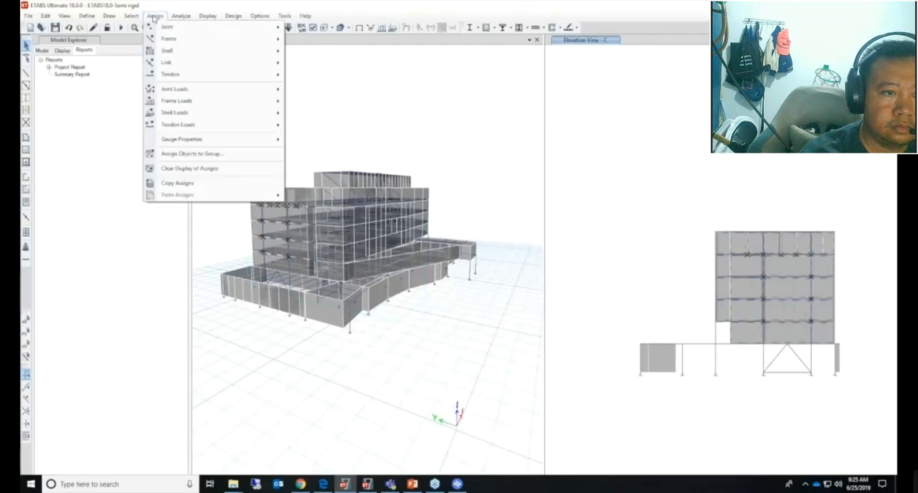
click(296, 408)
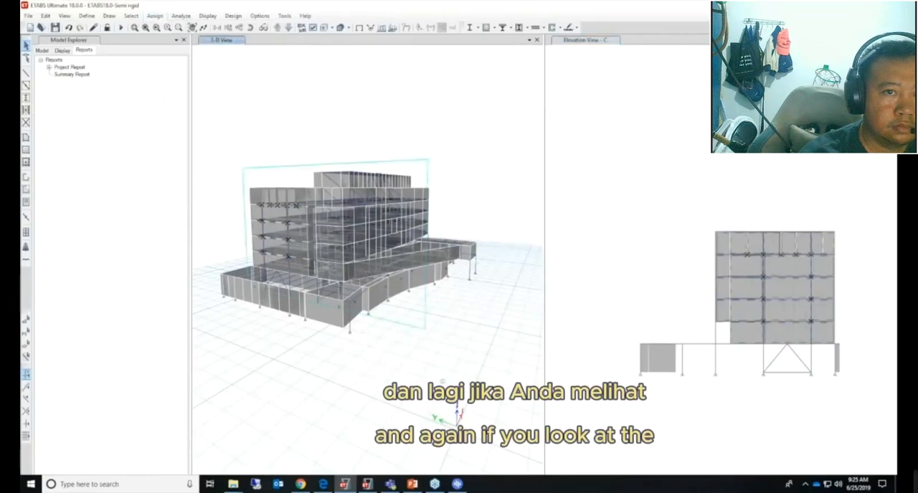
click(164, 16)
click(165, 17)
click(164, 17)
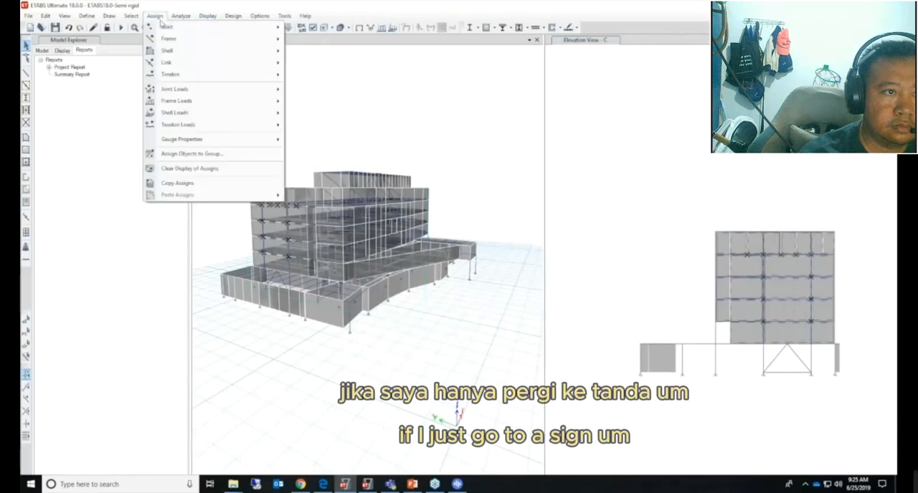
mouse_move(185, 113)
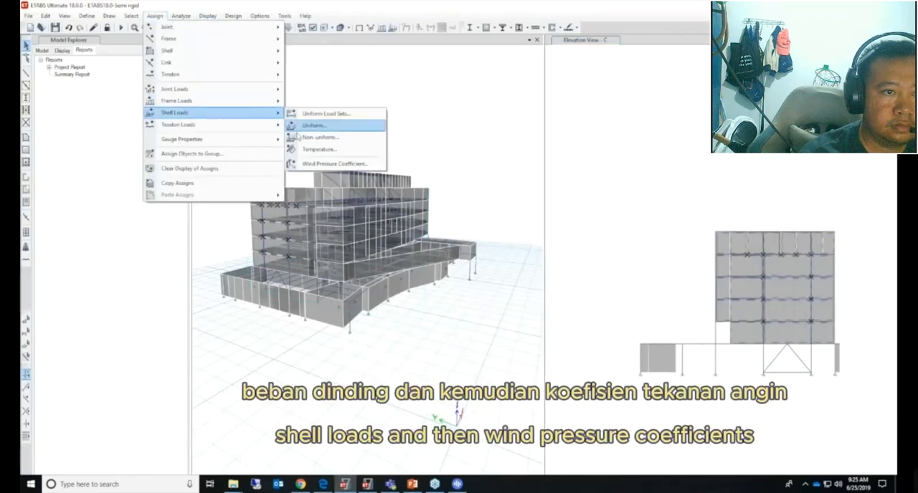
click(324, 164)
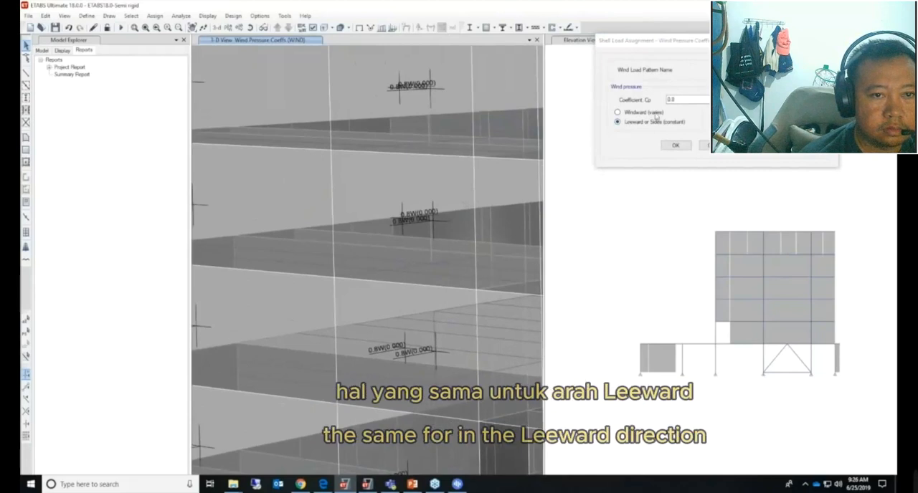
Restore the previous selection of cladding areas and apply a leeward or sides wind pressure coefficient Cp of 0.4 to them
double_click(678, 99)
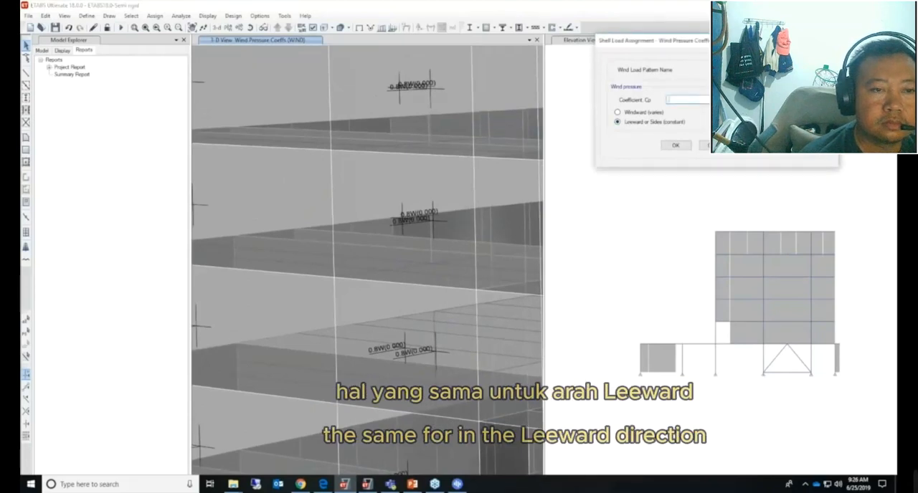
text(.4)
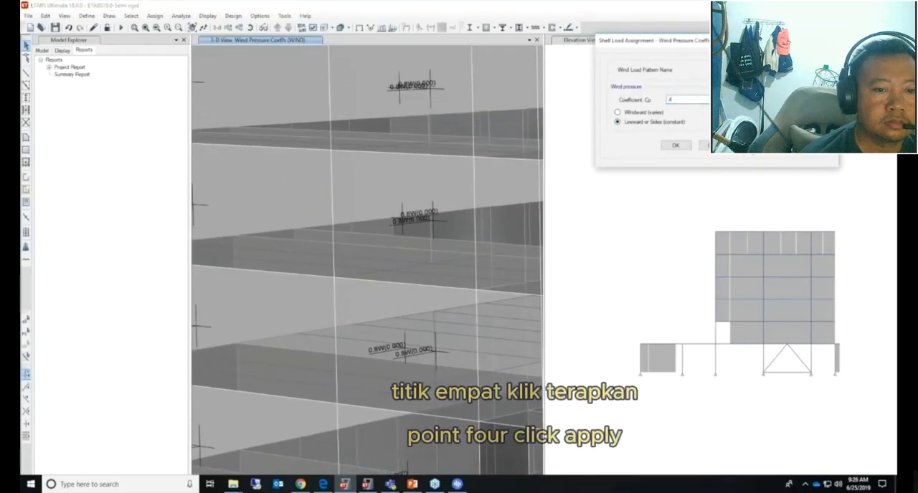
click(721, 144)
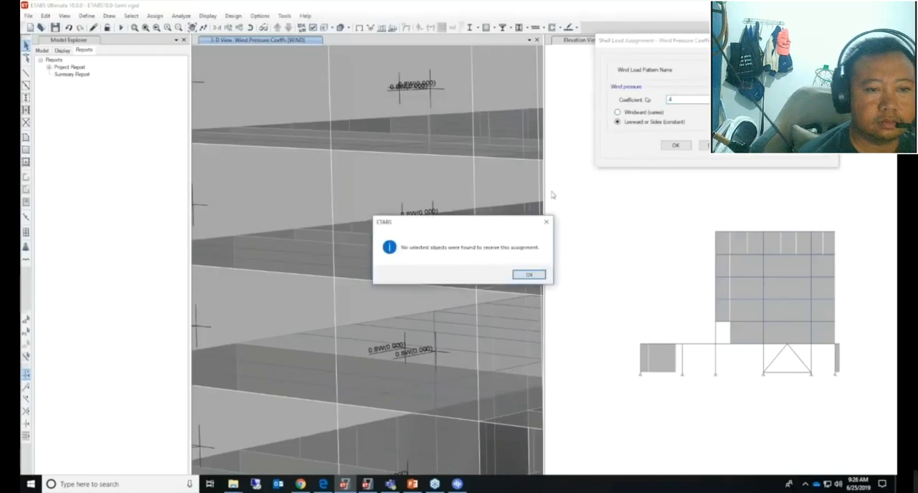
click(527, 274)
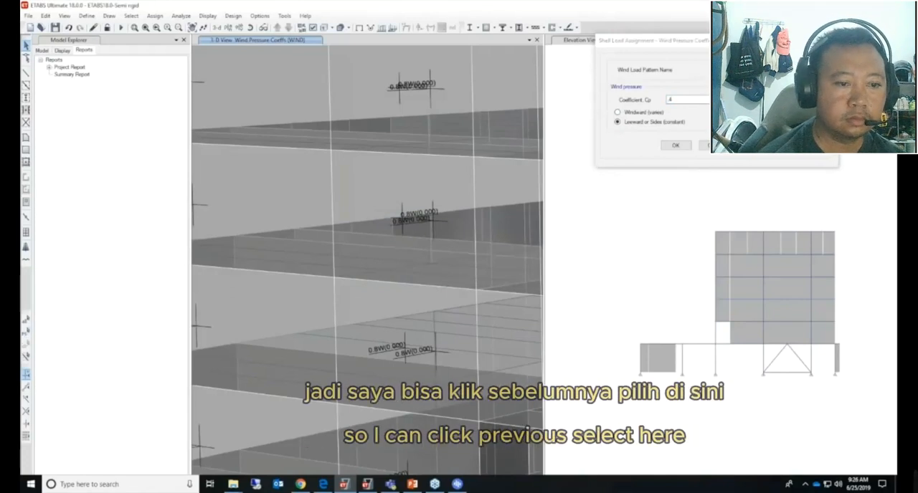
click(27, 332)
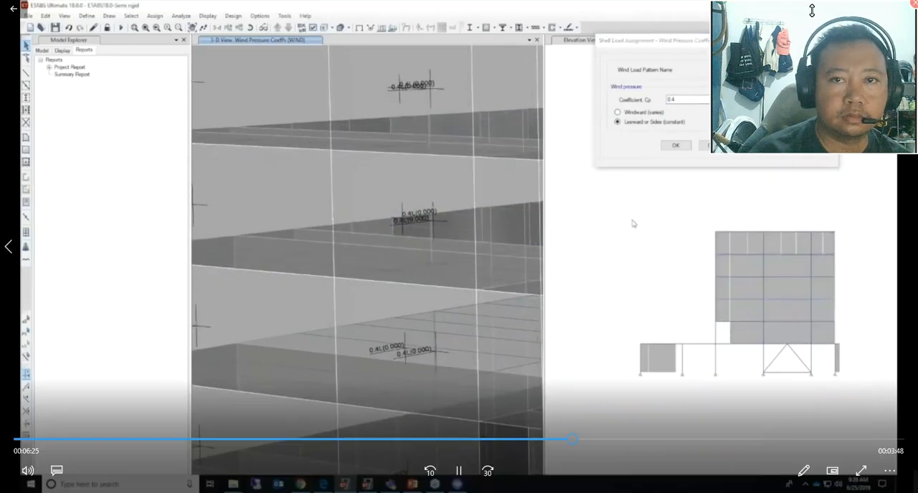
drag(818, 16, 812, 342)
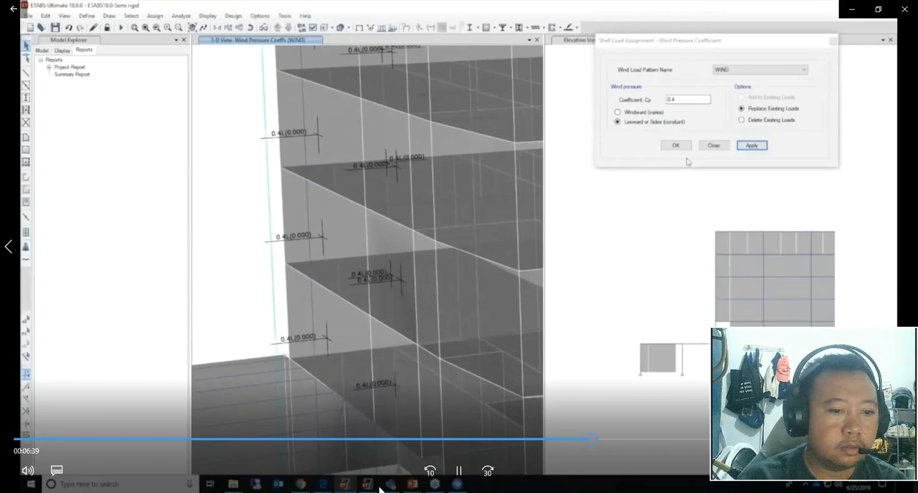
click(458, 470)
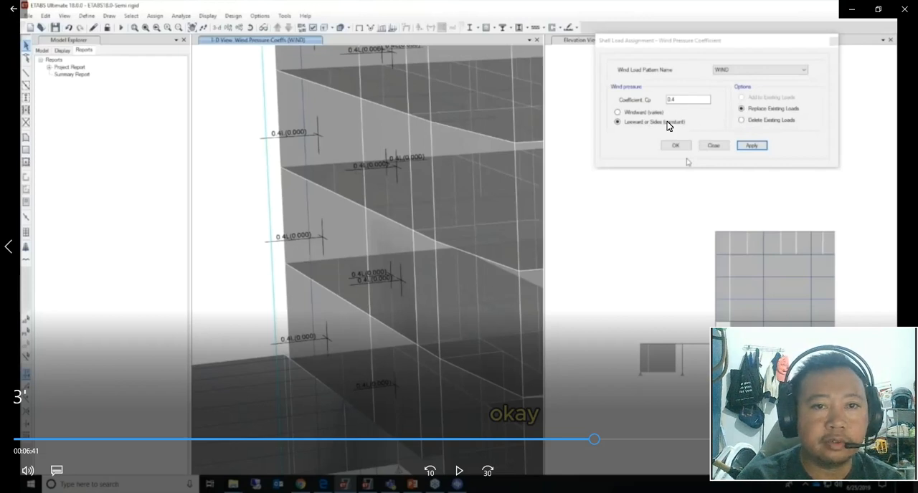
click(457, 474)
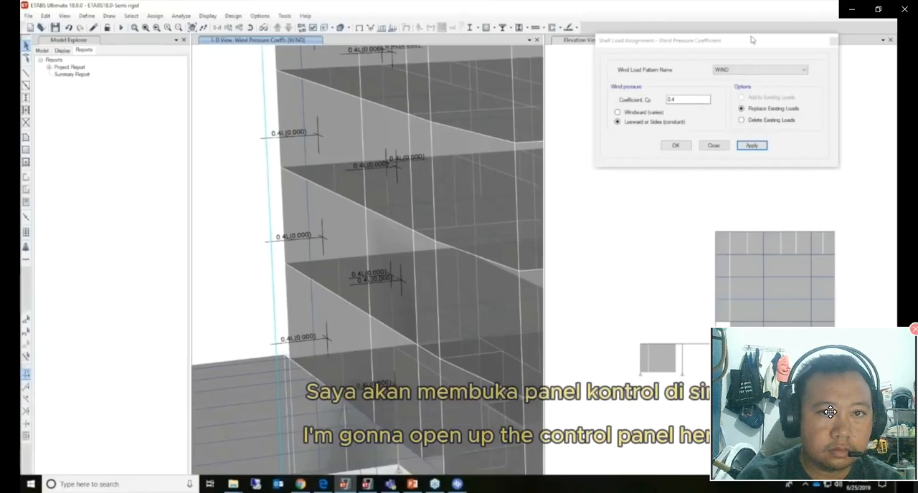
drag(829, 412, 865, 81)
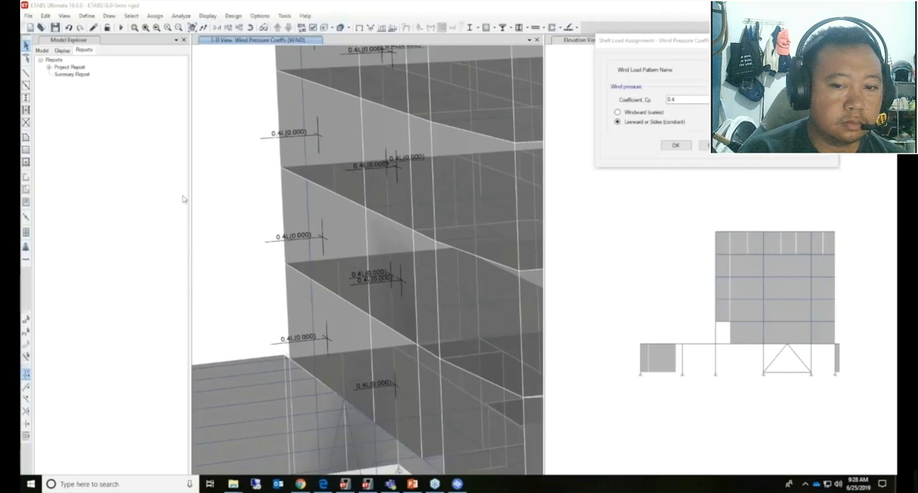
mouse_move(790, 482)
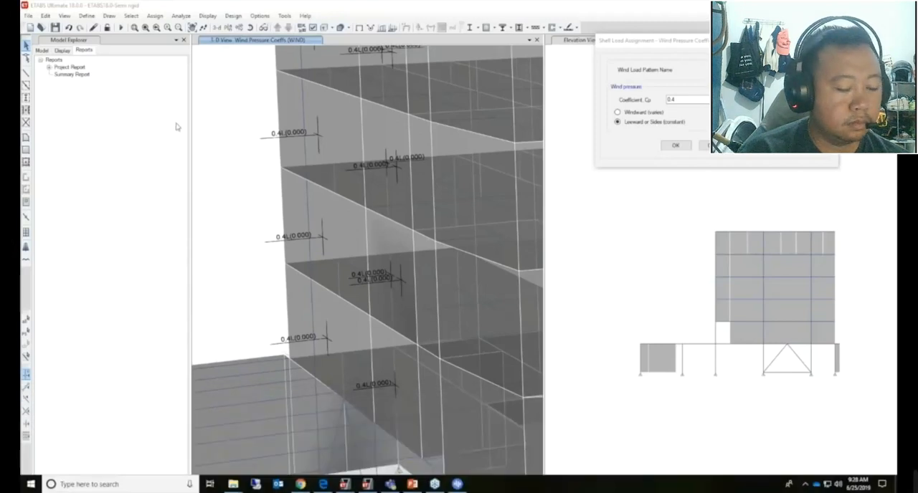
mouse_move(915, 406)
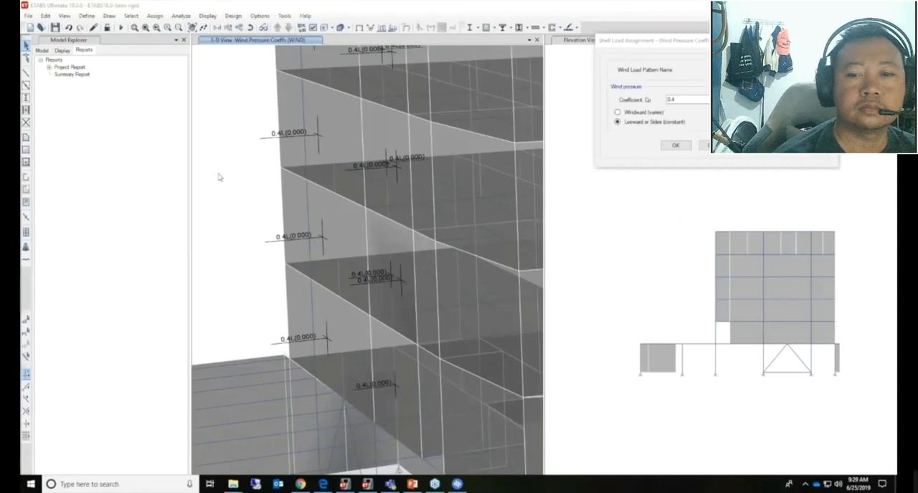
mouse_move(902, 488)
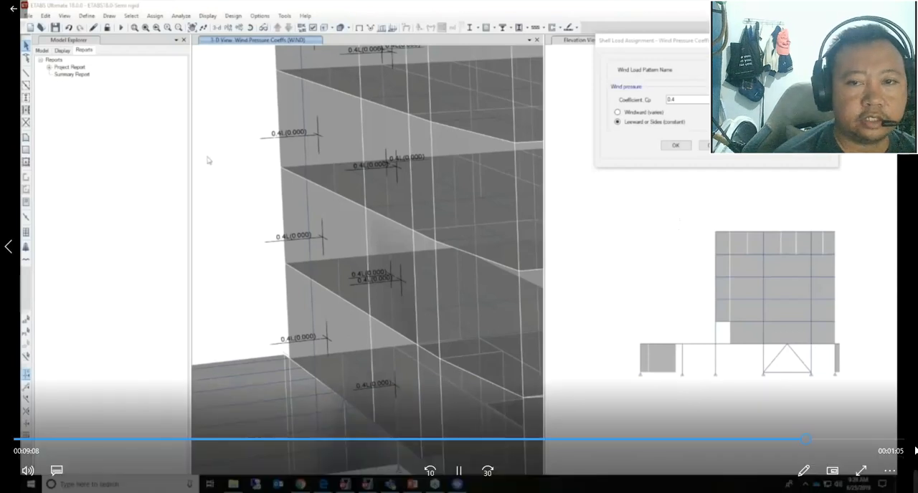